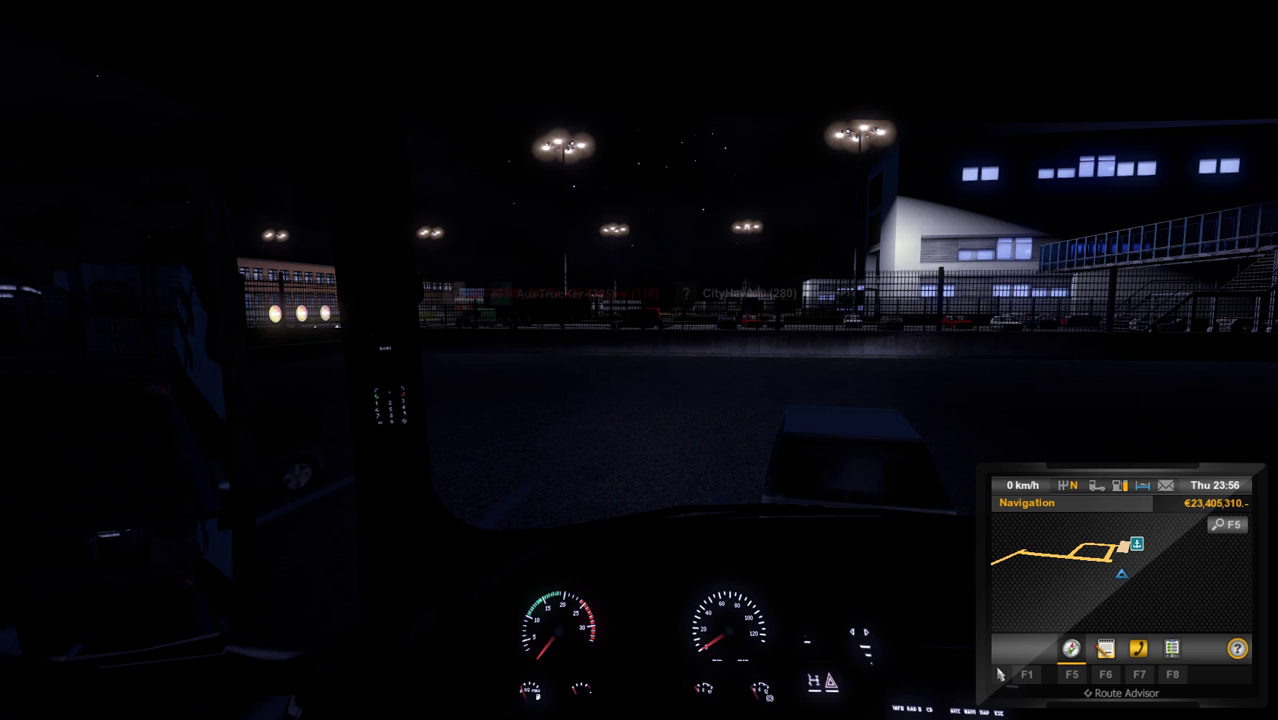
Show the 'Players near to you' panel listing three nearby players on Europe #1.
{"action": "key", "text": "Tab"}
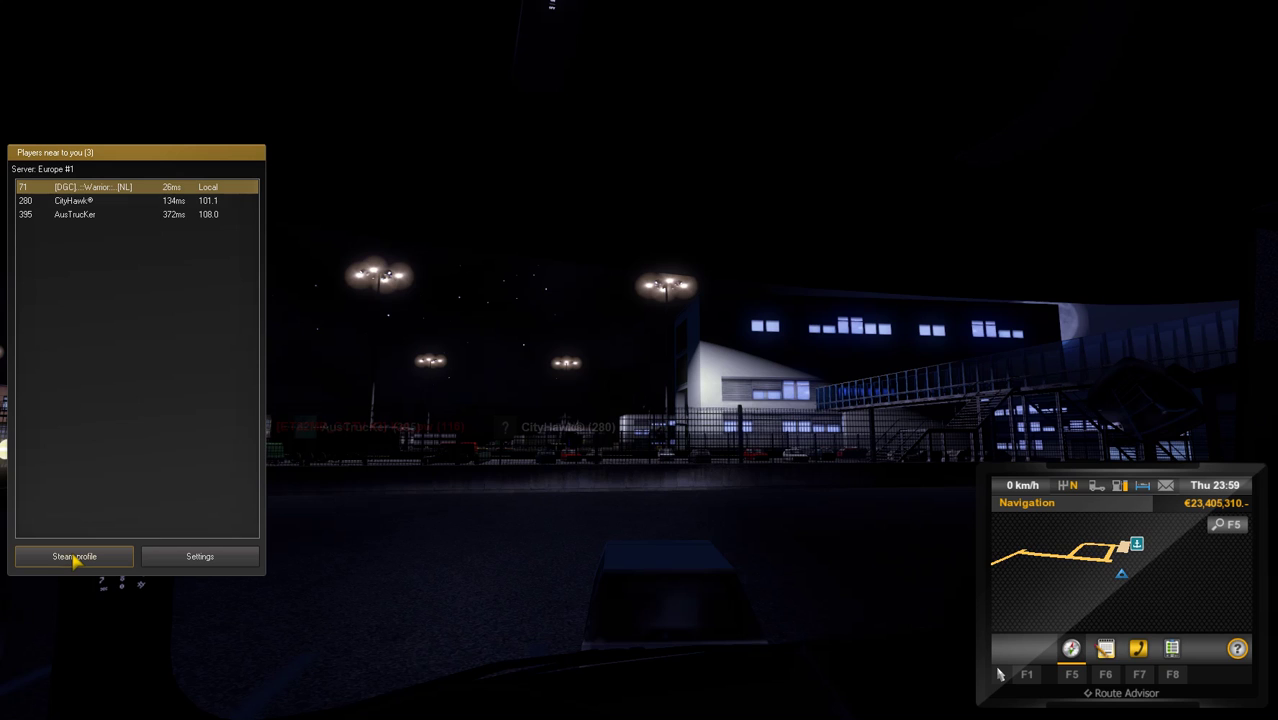
Pause the game with F1 to free the mouse cursor, leaving the player list open.
{"action": "key", "text": "F1"}
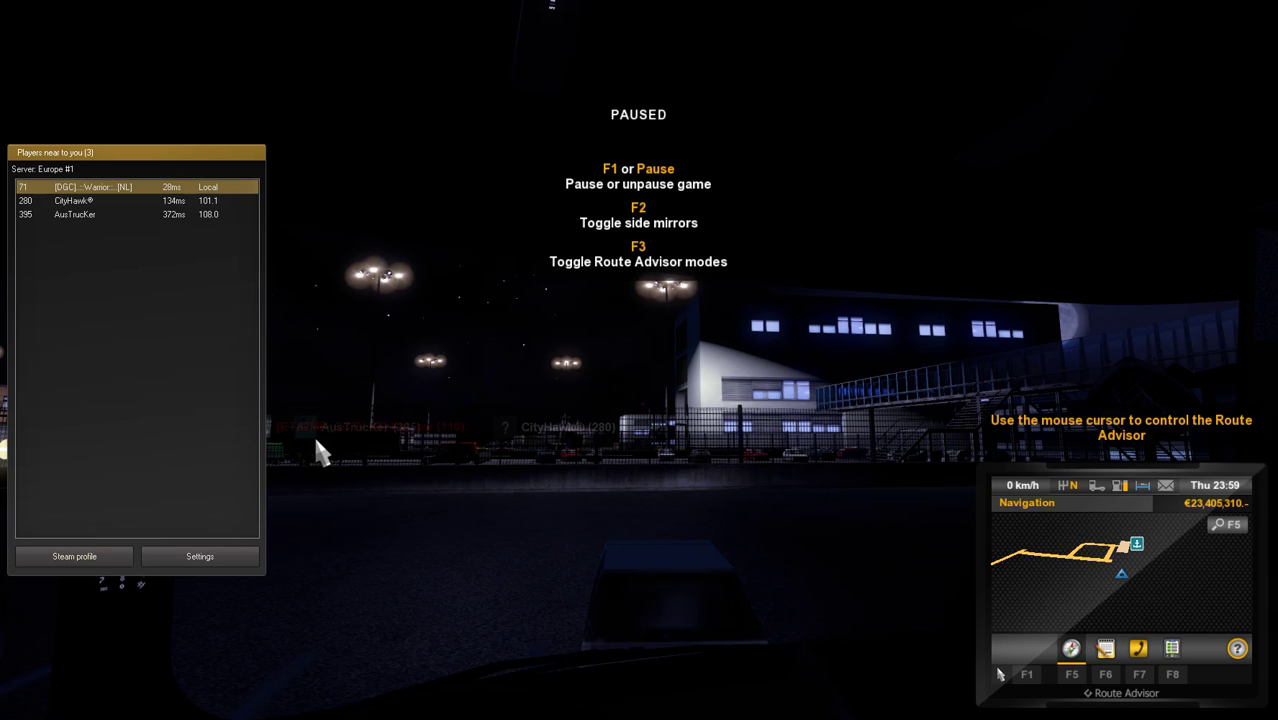